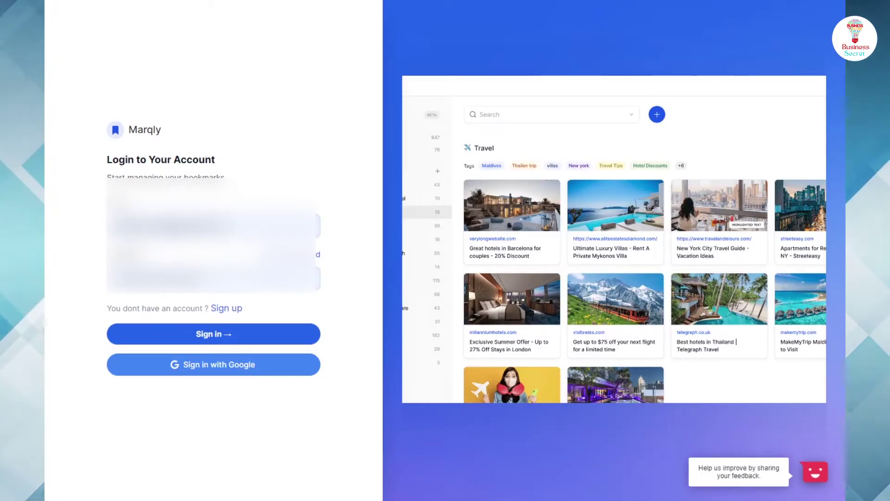
- Sign in, then start a new bookmark, pick its board, and cancel without saving
left_click(152, 340)
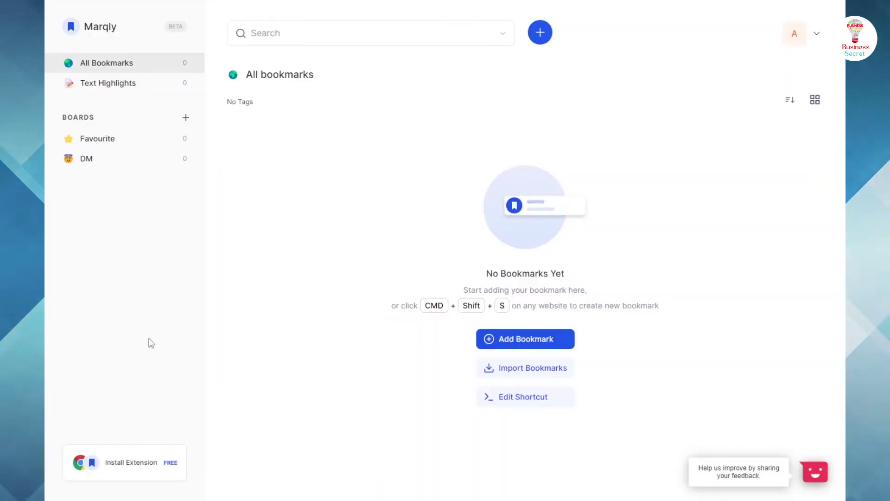
left_click(540, 32)
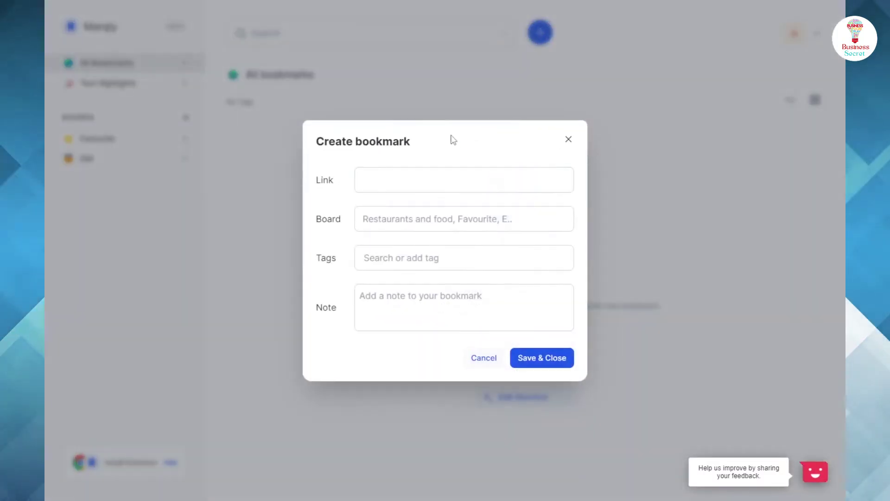
left_click(402, 221)
left_click(383, 310)
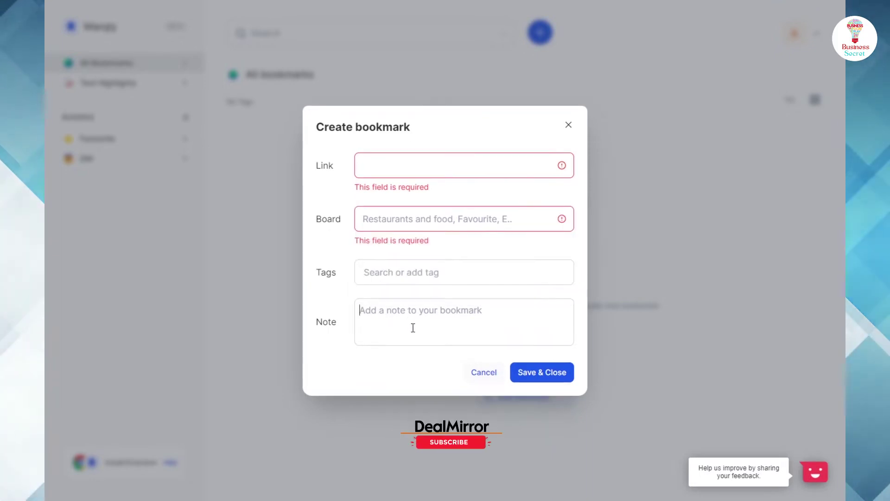
left_click(534, 392)
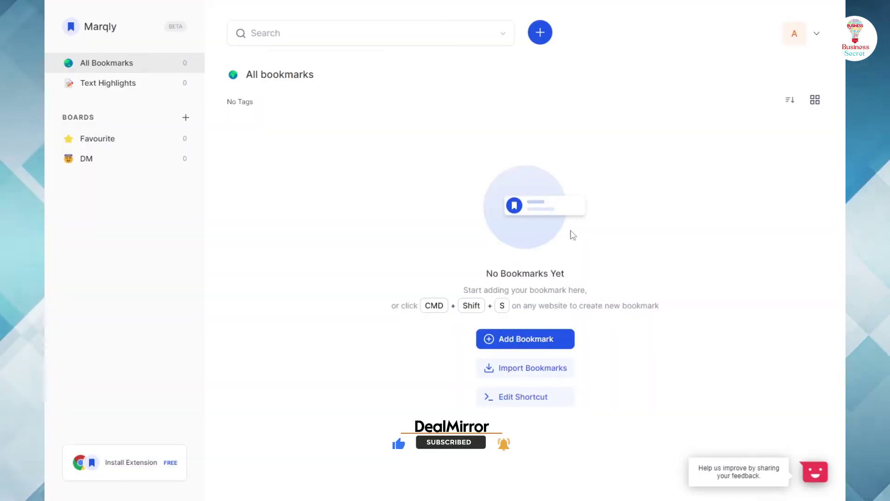
- Reopen the Create bookmark form via Add Bookmark, abandon it, and try Import Bookmarks
left_click(527, 341)
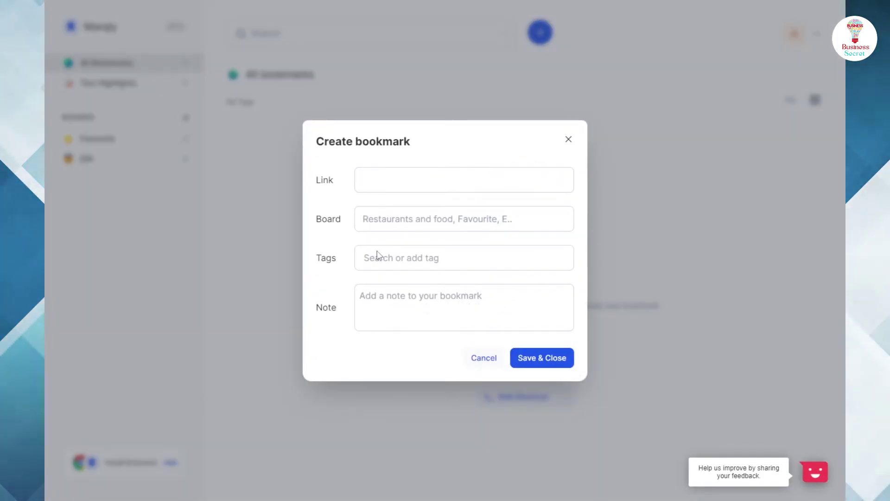
left_click(520, 383)
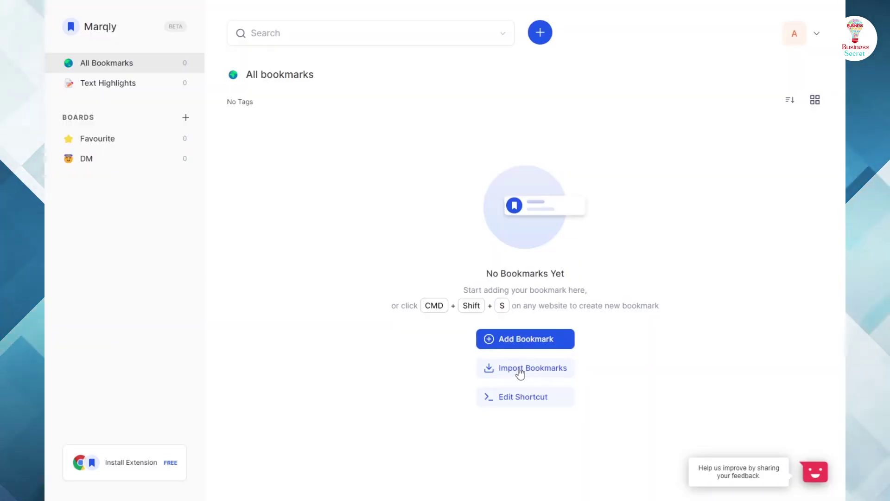
left_click(520, 371)
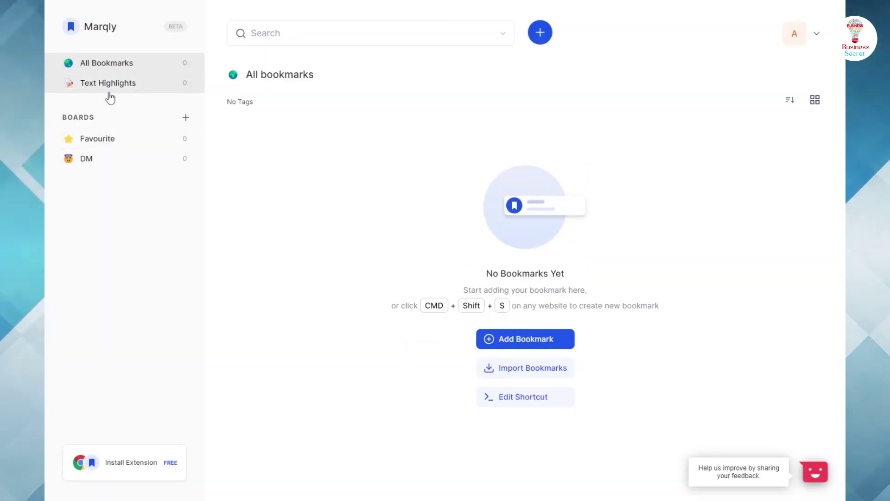
- Show the empty Text Highlights section from the left sidebar
left_click(110, 85)
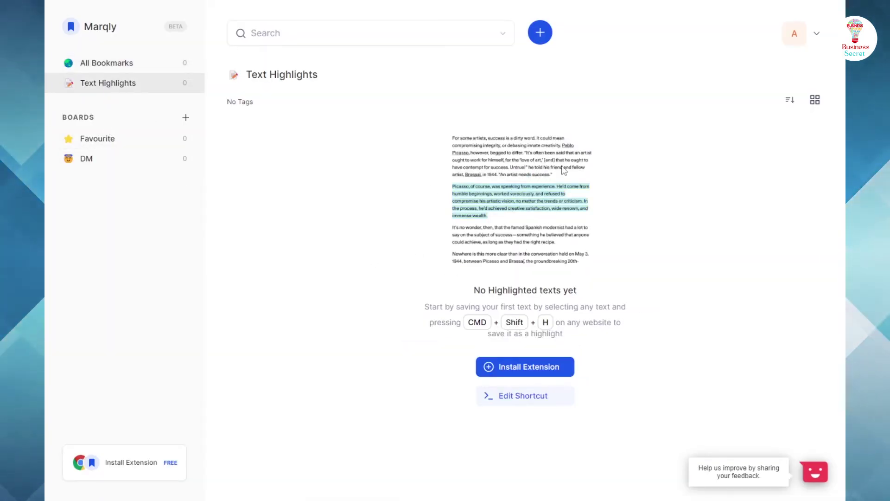